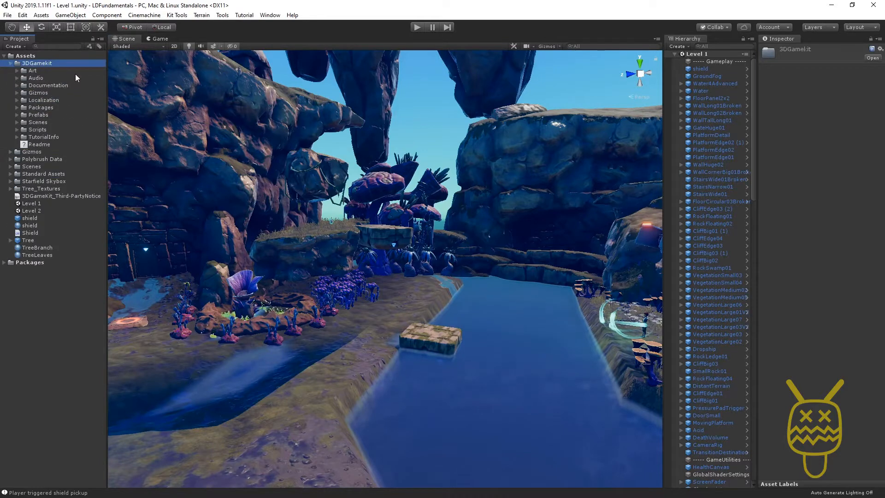
# Expand the Prefabs folder inside 3DGamekit and open its Characters subfolder.
pyautogui.press('Down')
pyautogui.press('Down')
pyautogui.press('Down')
pyautogui.press('Down')
pyautogui.press('Down')
pyautogui.press('Down')
pyautogui.press('Right')
pyautogui.press('Left')
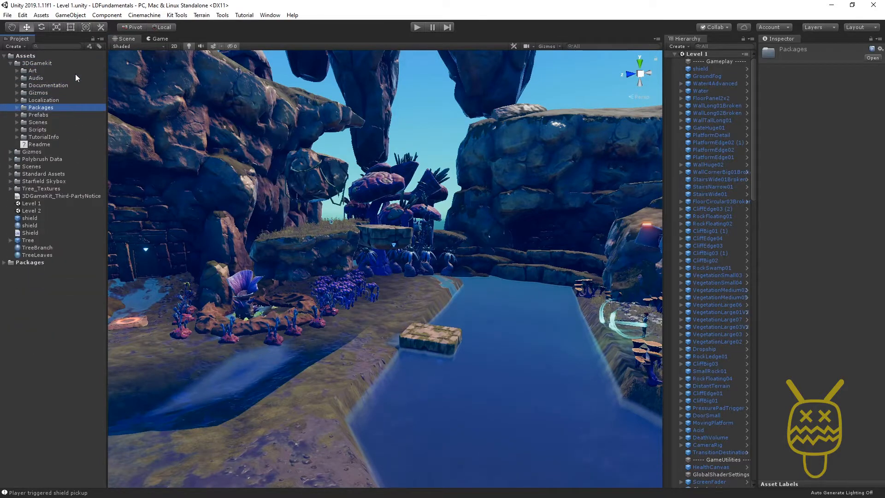
pyautogui.press('Down')
pyautogui.press('Right')
pyautogui.press('Down')
pyautogui.press('Down')
pyautogui.press('Down')
pyautogui.press('Up')
pyautogui.press('Up')
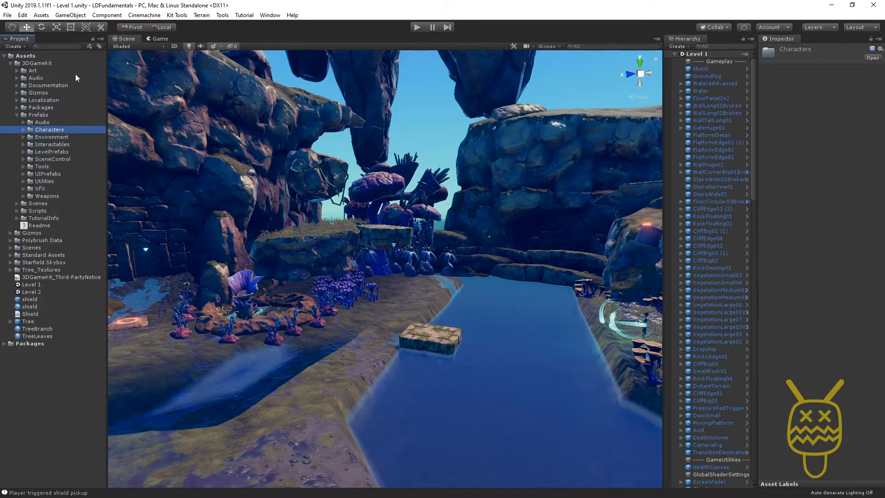
pyautogui.press('Right')
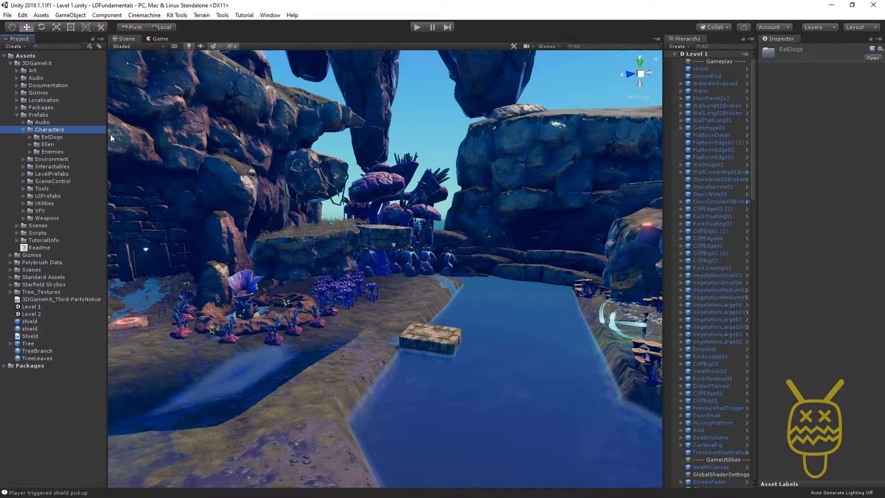
# Find the Chomper prefab under Characters > Enemies > Chomper and place it in the scene on the shaded ground beside the water.
pyautogui.press('Down')
pyautogui.press('Right')
pyautogui.press('Down')
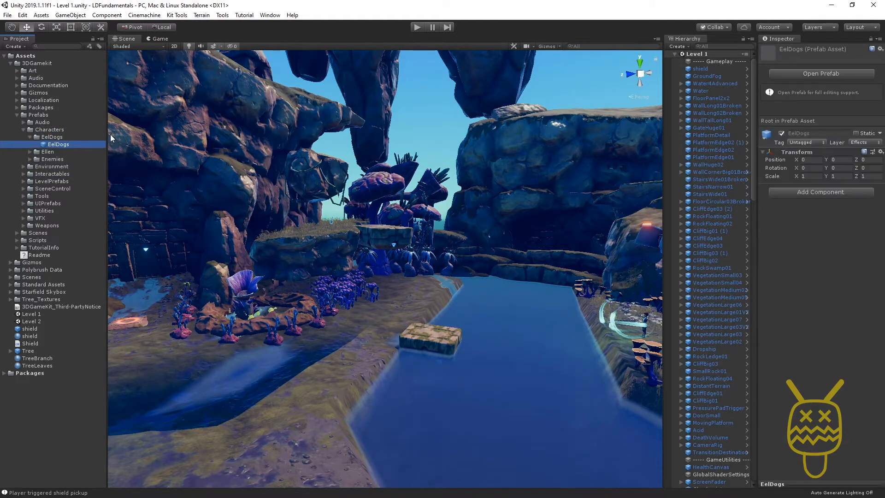
pyautogui.press('Down')
pyautogui.press('Down')
pyautogui.press('Right')
pyautogui.press('Down')
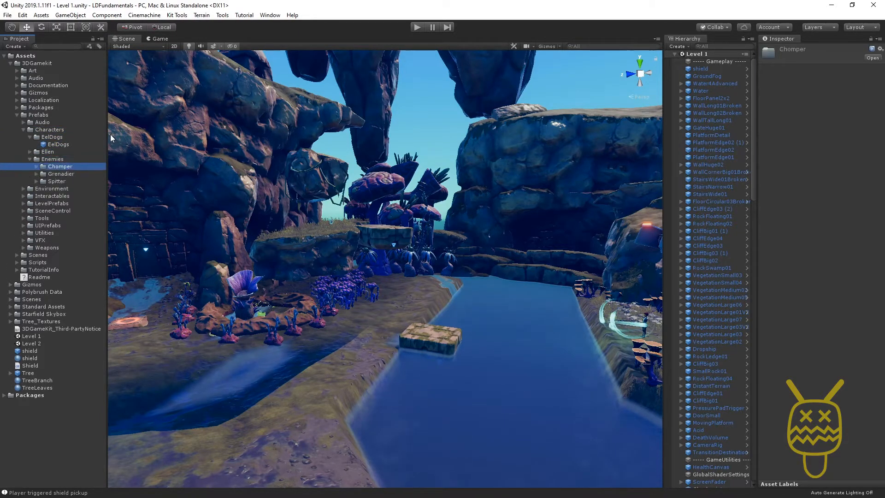
pyautogui.press('Right')
pyautogui.press('Down')
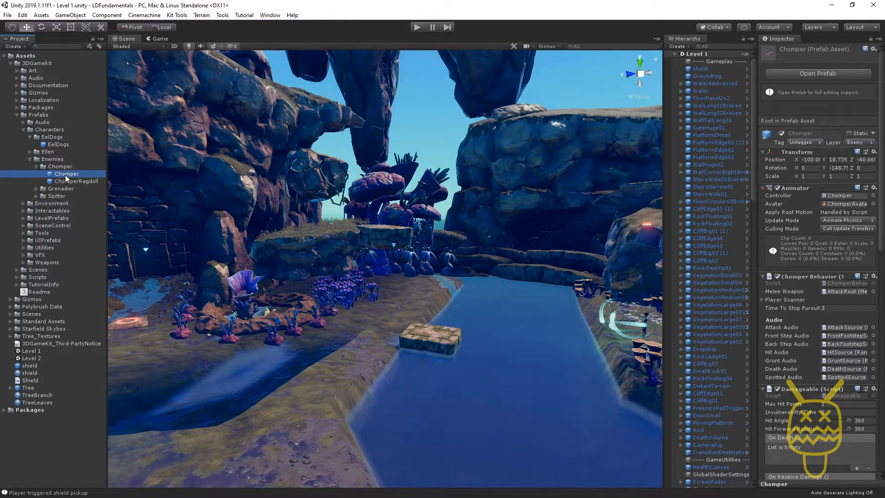
pyautogui.moveTo(65, 175); pyautogui.dragTo(295, 361)
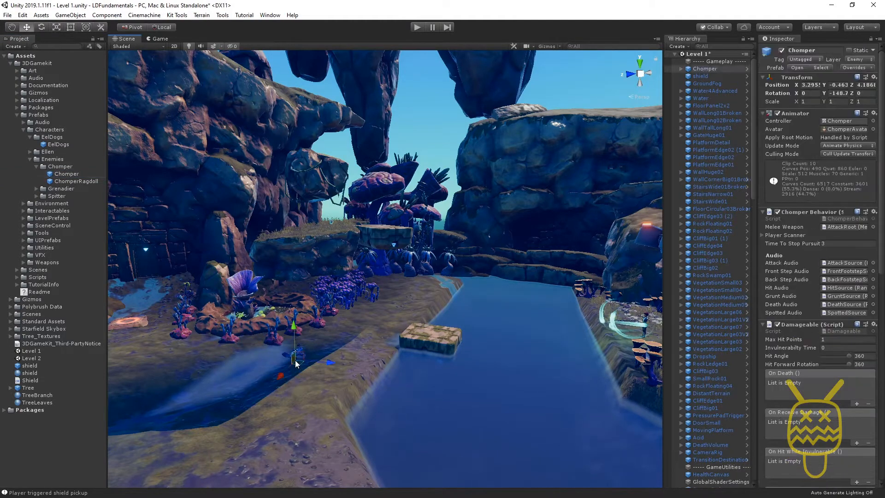
# Examine the placed Chomper enemy in the scene up close and from several angles.
pyautogui.moveTo(295, 362); pyautogui.dragTo(268, 302, button='middle')
pyautogui.scroll(6, 291, 360)
pyautogui.keyDown('alt'); pyautogui.moveTo(268, 302); pyautogui.dragTo(387, 304); pyautogui.keyUp('alt')
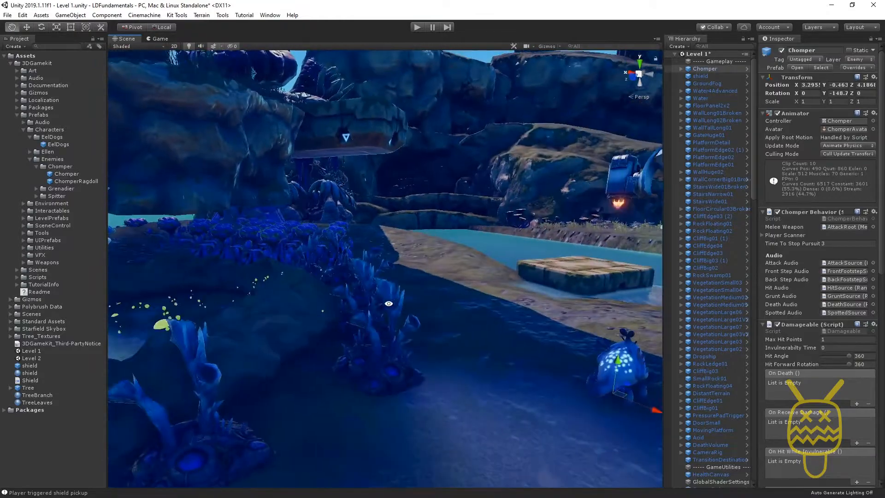
pyautogui.keyDown('alt'); pyautogui.moveTo(387, 304); pyautogui.dragTo(463, 322, button='right'); pyautogui.keyUp('alt')
pyautogui.moveTo(463, 322); pyautogui.dragTo(374, 342, button='middle')
pyautogui.keyDown('alt'); pyautogui.moveTo(375, 342); pyautogui.dragTo(460, 304); pyautogui.keyUp('alt')
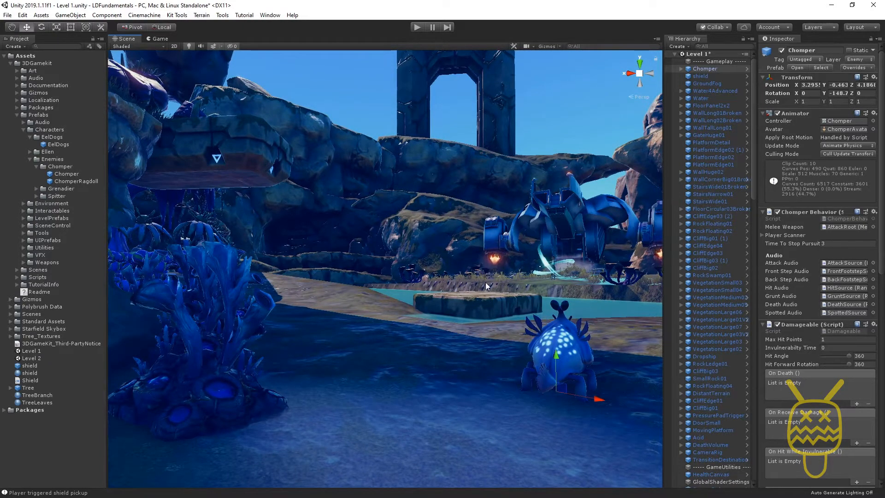
pyautogui.scroll(1, 528, 384)
pyautogui.moveTo(528, 385); pyautogui.dragTo(424, 372, button='middle')
pyautogui.scroll(2, 435, 382)
pyautogui.scroll(2, 421, 371)
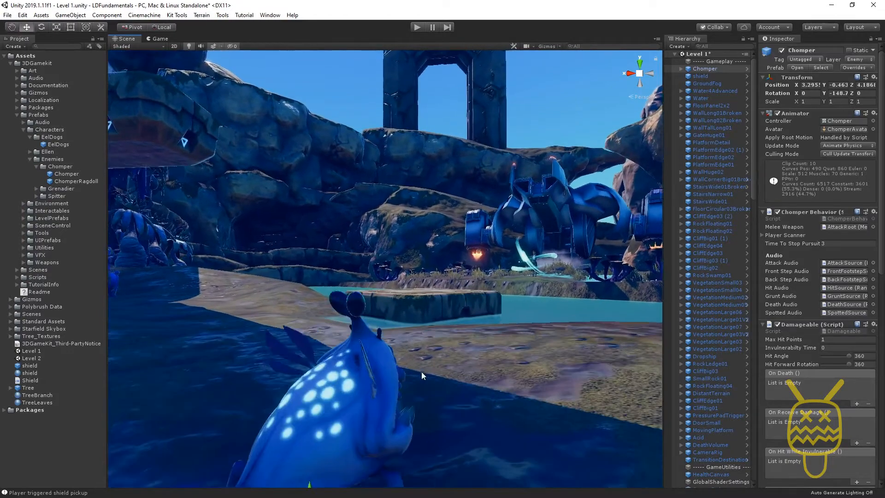
pyautogui.keyDown('alt'); pyautogui.moveTo(421, 372); pyautogui.dragTo(470, 383); pyautogui.keyUp('alt')
pyautogui.scroll(-3, 470, 383)
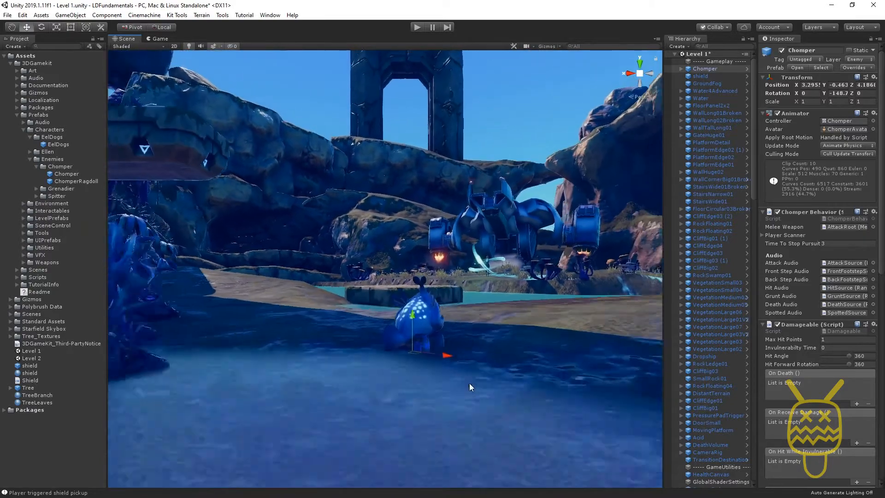
pyautogui.scroll(-1, 469, 383)
pyautogui.keyDown('alt'); pyautogui.moveTo(457, 352); pyautogui.dragTo(409, 400); pyautogui.keyUp('alt')
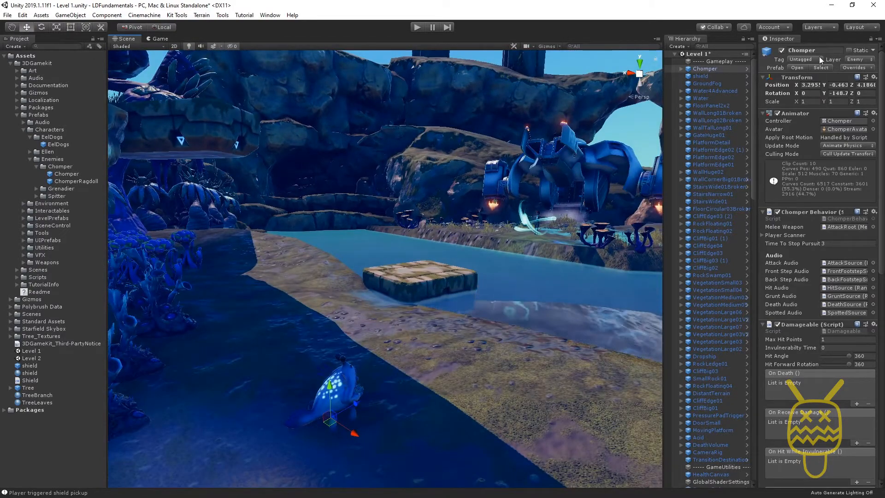
# Review the Chomper's components, from Chomper Behavior and Damageable down to Nav Mesh Agent.
pyautogui.scroll(-6, 822, 280)
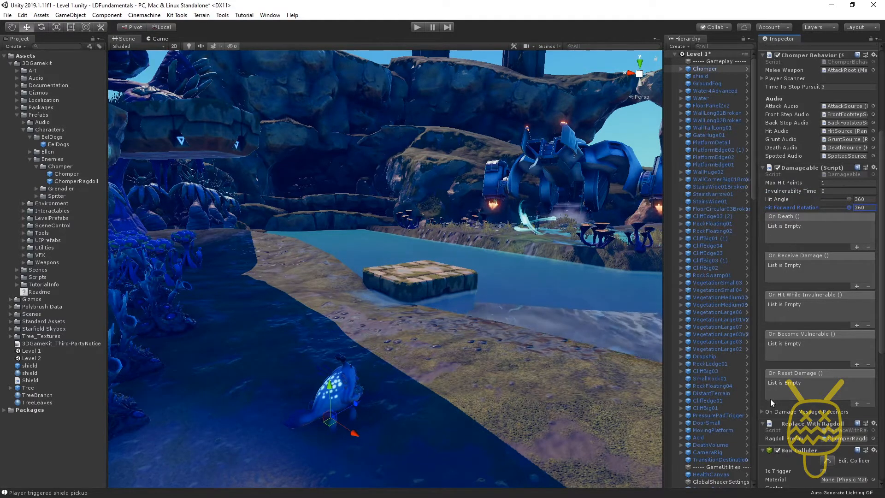
pyautogui.scroll(-4, 772, 394)
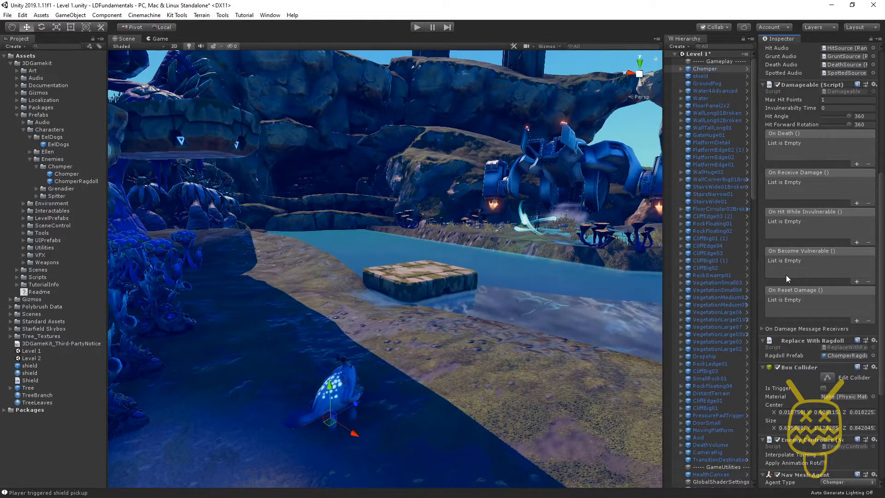
pyautogui.scroll(-8, 787, 383)
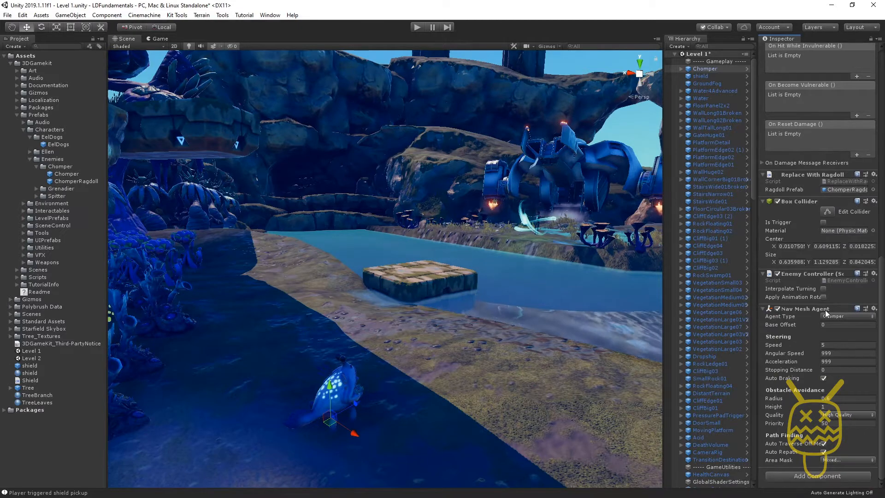
# Expand the Chomper's hierarchy and inspect its child objects Body, Skeleton, AttackRoot, AudioSource and BodyDamager.
pyautogui.click(682, 68)
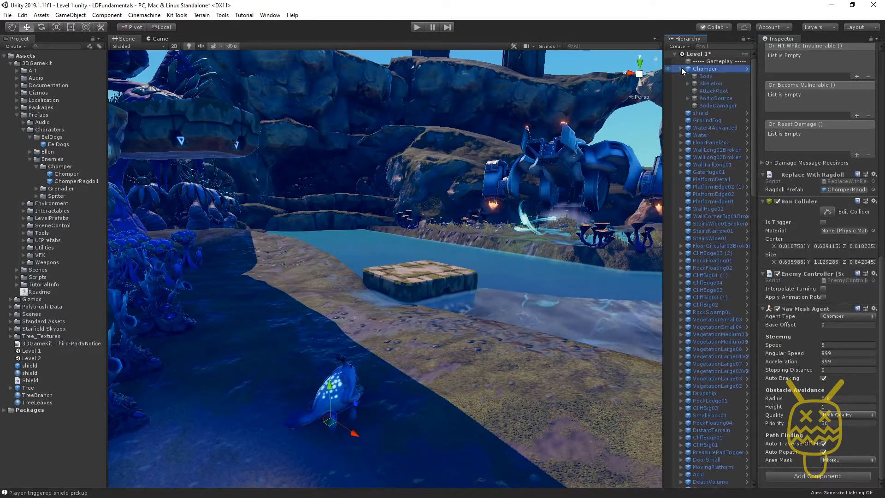
pyautogui.click(704, 78)
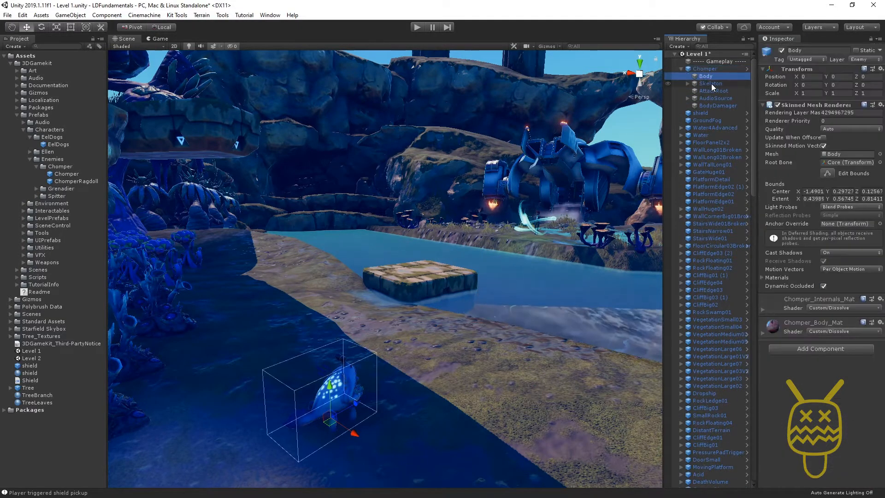
pyautogui.click(721, 83)
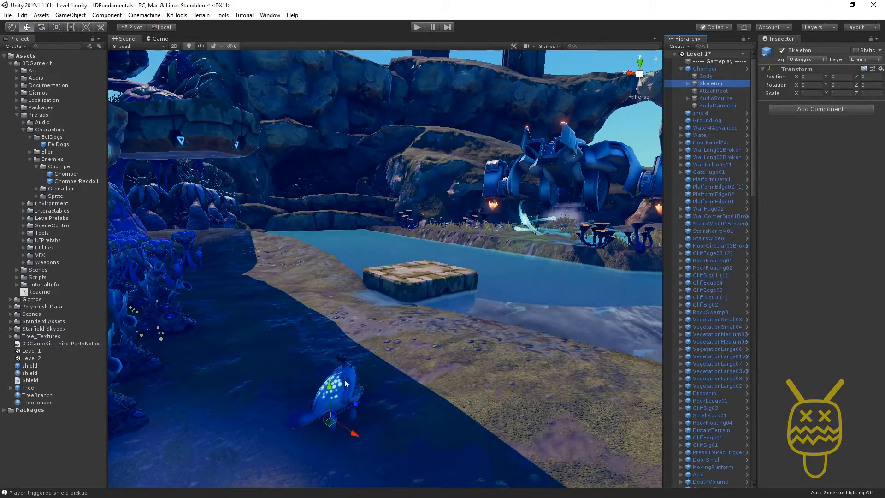
pyautogui.moveTo(580, 245); pyautogui.dragTo(561, 251, button='middle')
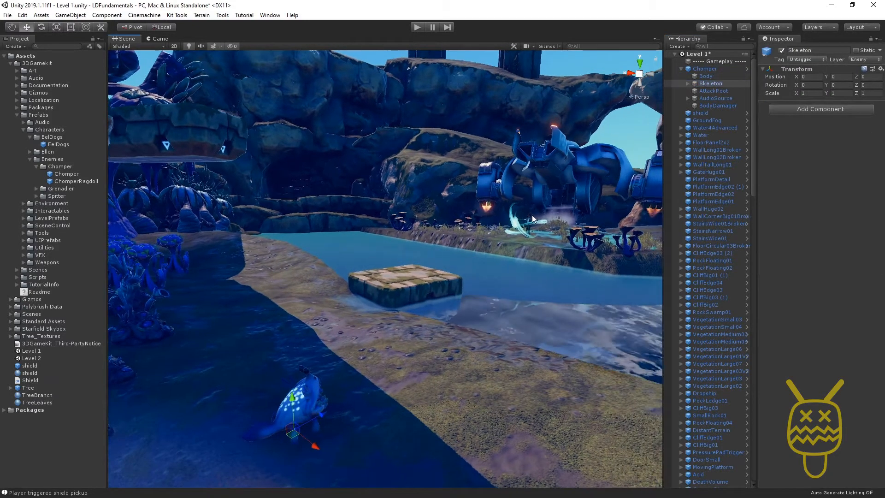
pyautogui.click(707, 77)
pyautogui.click(708, 84)
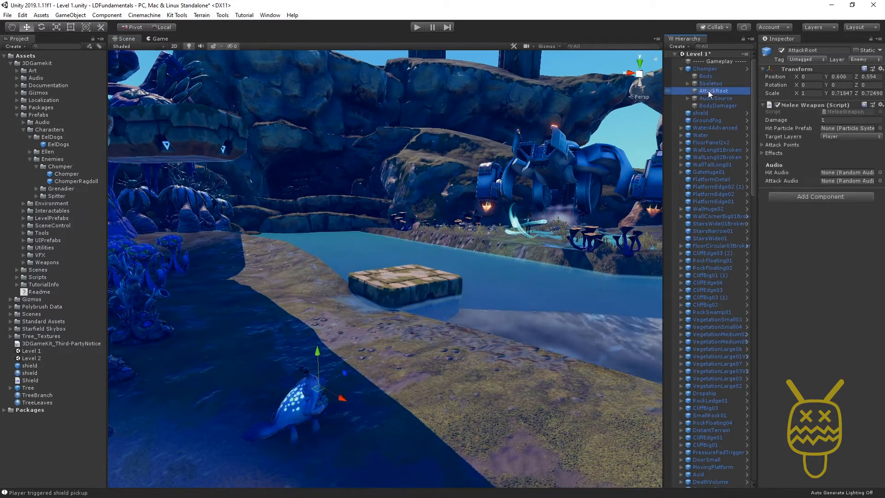
pyautogui.click(710, 97)
pyautogui.click(709, 91)
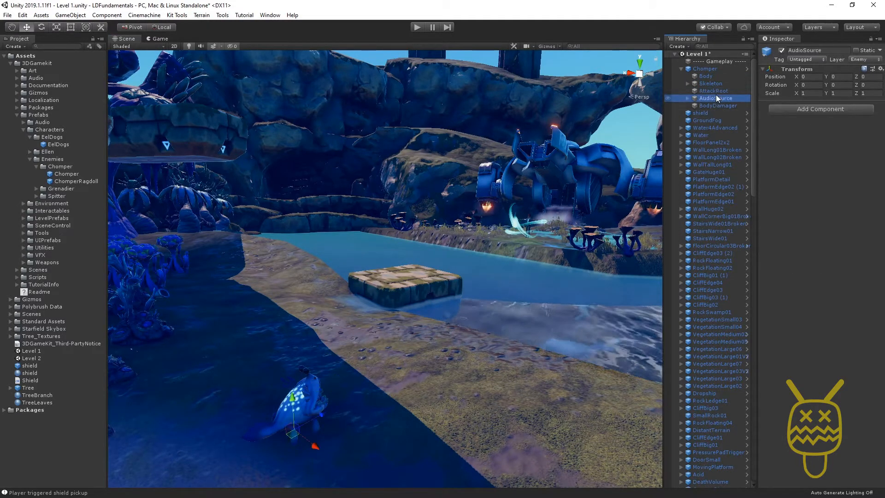
pyautogui.click(724, 106)
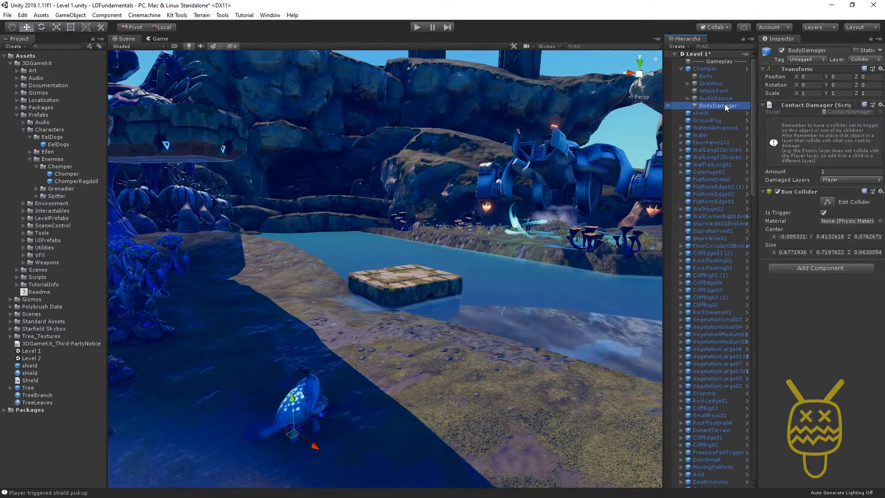
# Select the parent Chomper object and expand the Player Scanner settings of its Chomper Behavior component.
pyautogui.click(712, 71)
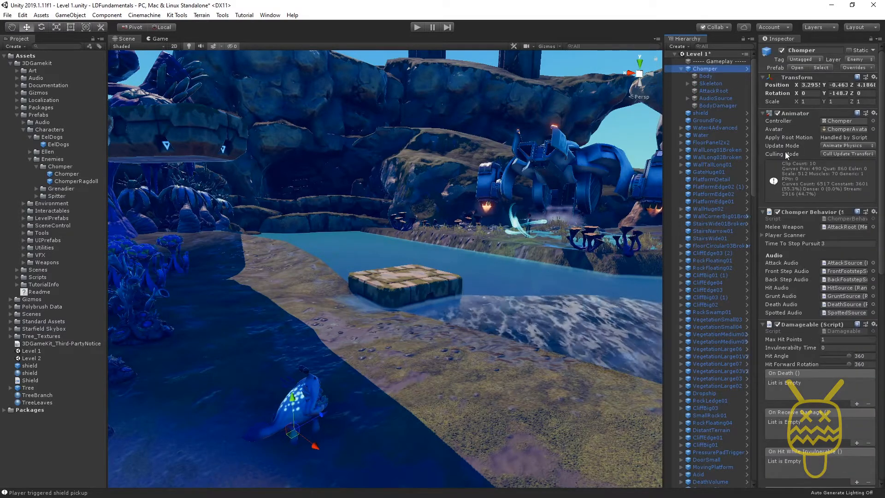
pyautogui.click(762, 235)
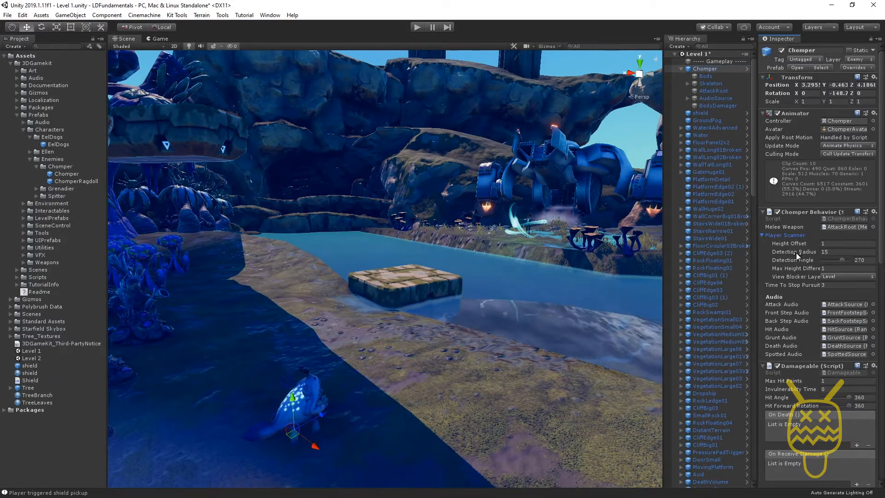
pyautogui.scroll(-4, 793, 256)
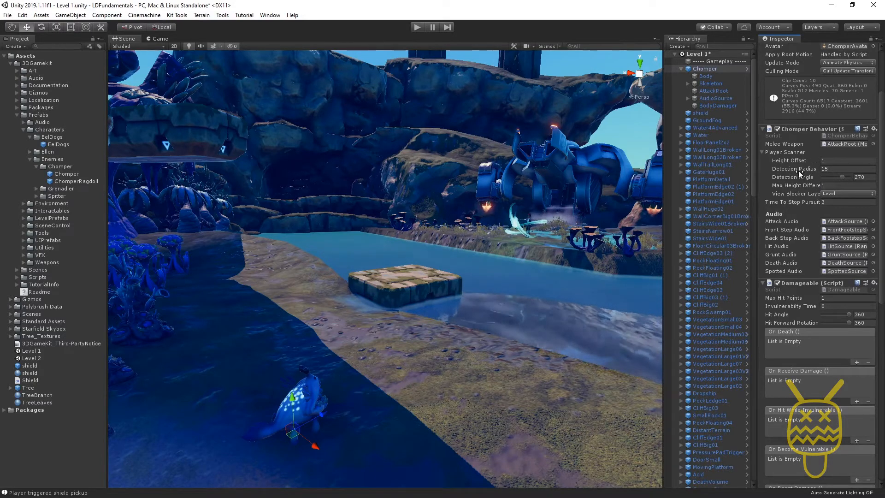
# Raise the Chomper slightly and turn on scene gizmos to display its detection area.
pyautogui.moveTo(292, 409); pyautogui.dragTo(292, 398)
pyautogui.click(639, 63)
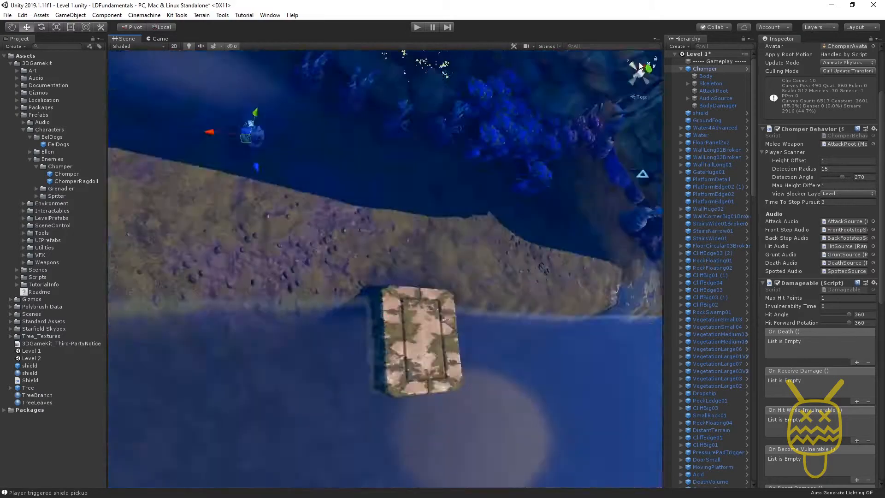
pyautogui.scroll(3, 332, 299)
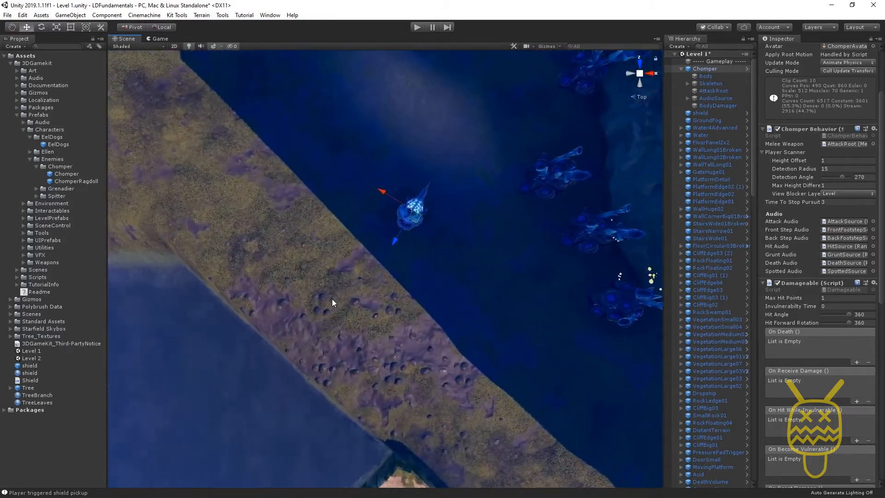
pyautogui.click(546, 47)
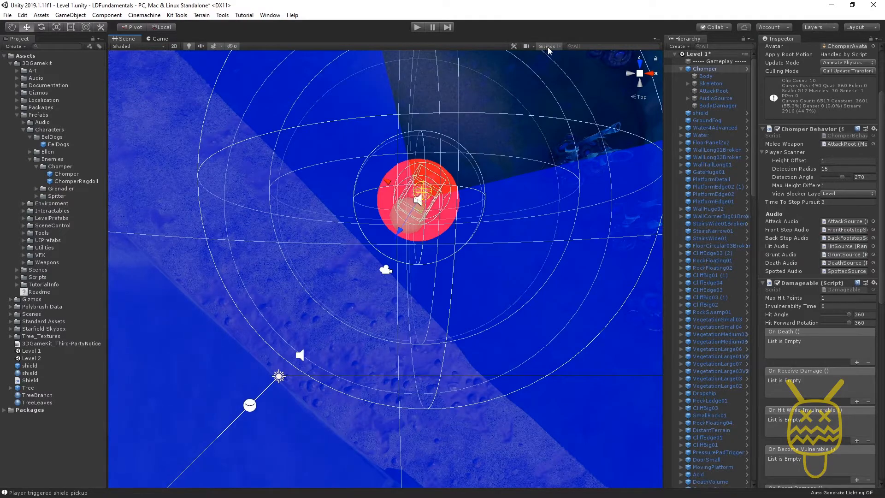
pyautogui.keyDown('alt'); pyautogui.moveTo(350, 192); pyautogui.dragTo(467, 285); pyautogui.keyUp('alt')
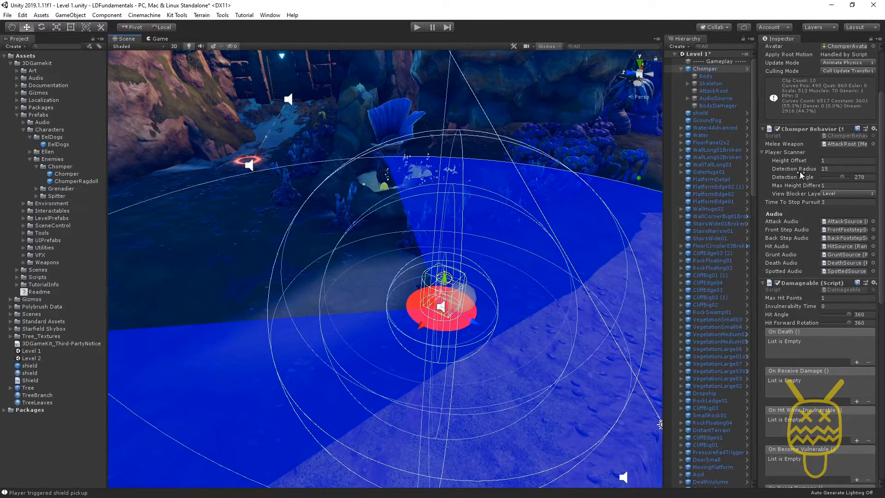
# Set the Chomper's Player Scanner to a Detection Angle of 100 and a Detection Radius of 5.
pyautogui.moveTo(801, 172); pyautogui.dragTo(792, 171)
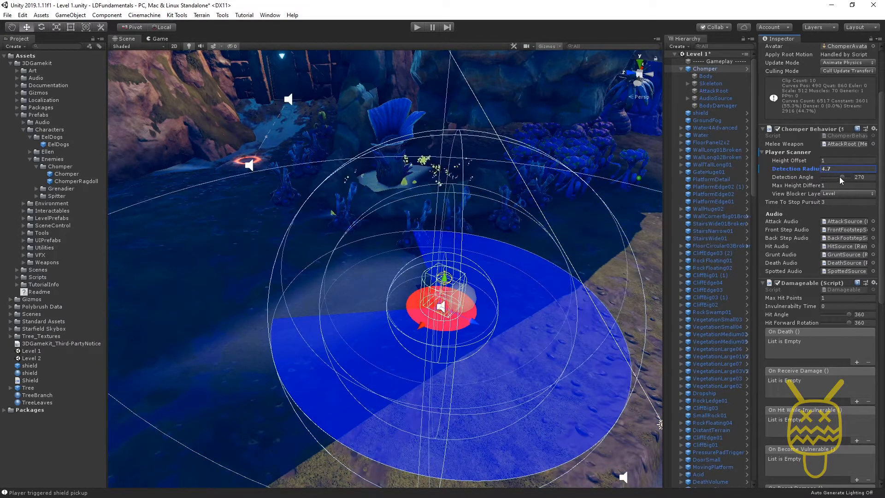
pyautogui.moveTo(840, 176); pyautogui.dragTo(829, 178)
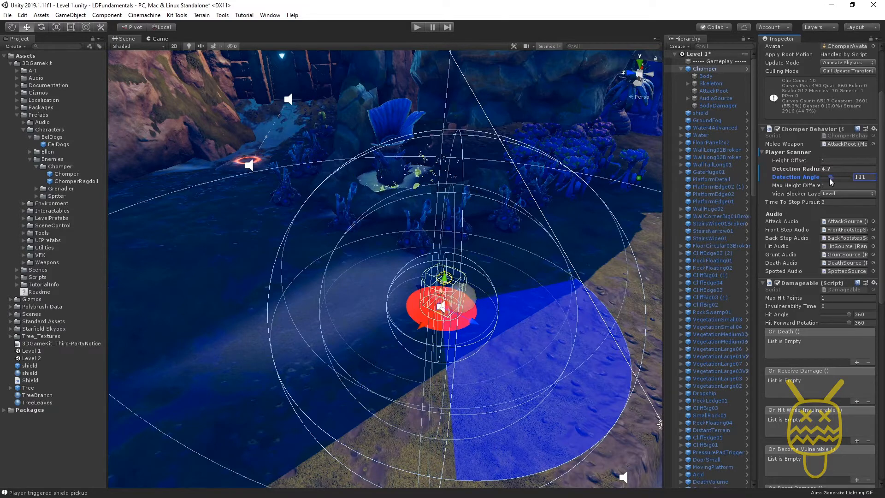
pyautogui.click(865, 178)
pyautogui.write('100')
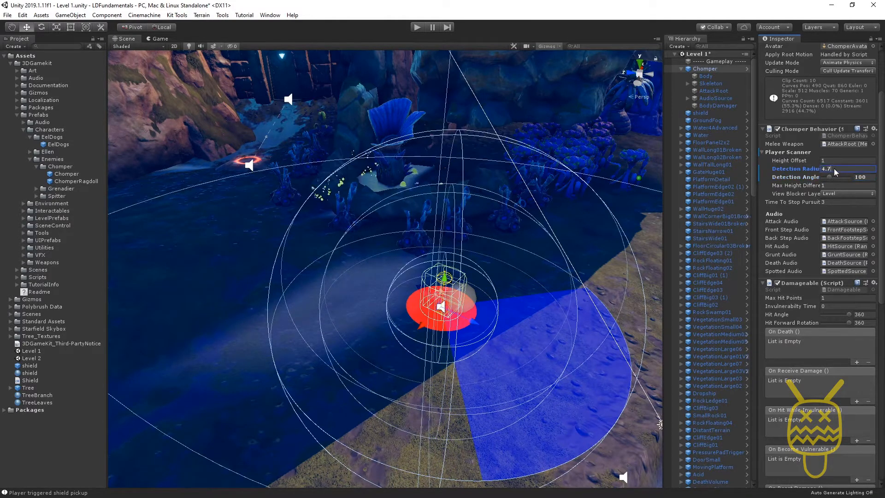
pyautogui.write('5')
# Check the Chomper's adjusted detection zone in the scene and start play mode to test the enemy.
pyautogui.moveTo(526, 295); pyautogui.dragTo(391, 229, button='middle')
pyautogui.keyDown('alt'); pyautogui.moveTo(304, 270); pyautogui.dragTo(528, 231); pyautogui.keyUp('alt')
pyautogui.scroll(5, 401, 245)
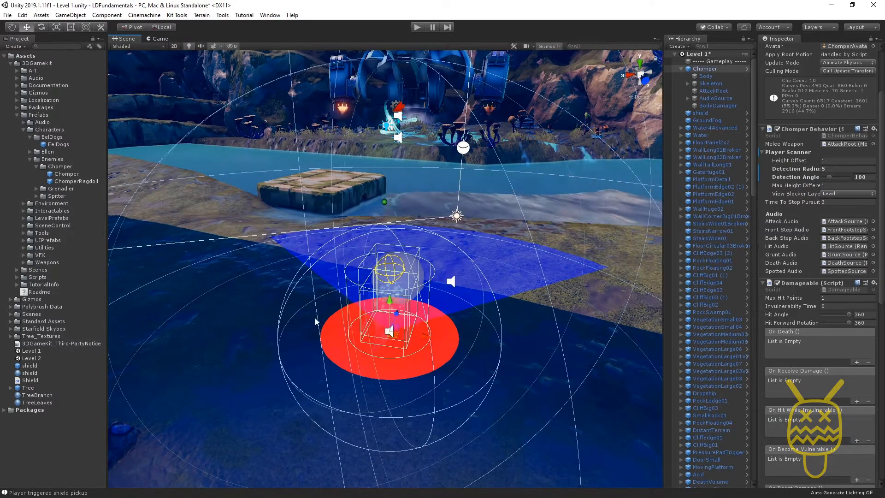
pyautogui.keyDown('alt'); pyautogui.moveTo(464, 346); pyautogui.dragTo(395, 310); pyautogui.keyUp('alt')
pyautogui.moveTo(384, 282); pyautogui.dragTo(427, 324, button='middle')
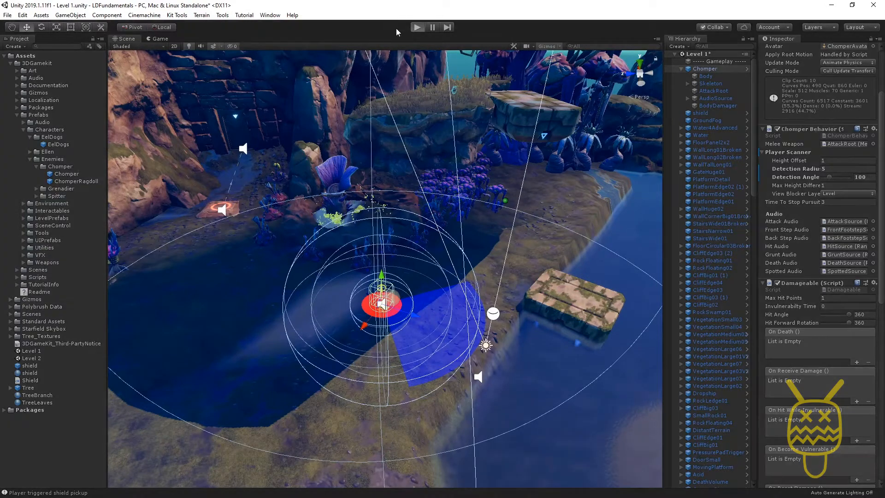
pyautogui.hotkey('ctrl', 'p')
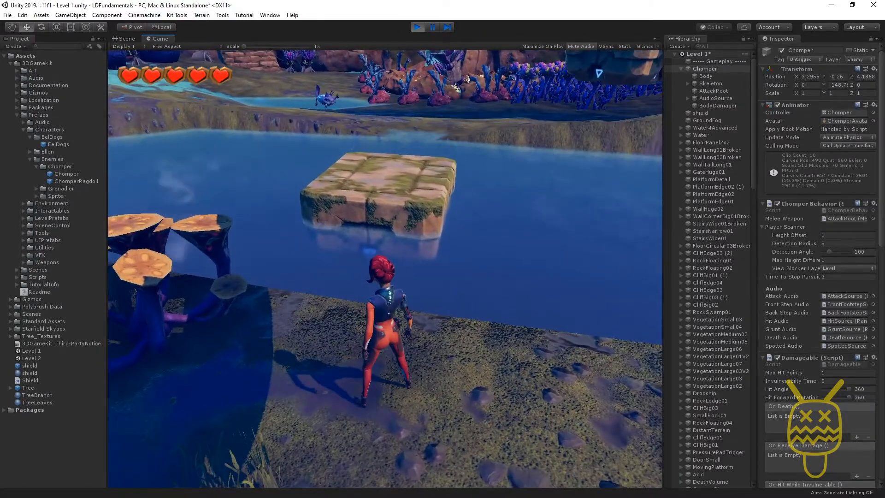
# Run the player across the floating platform and around the Chomper to test its detection, and stop play mode.
pyautogui.press('w')
pyautogui.press('space')
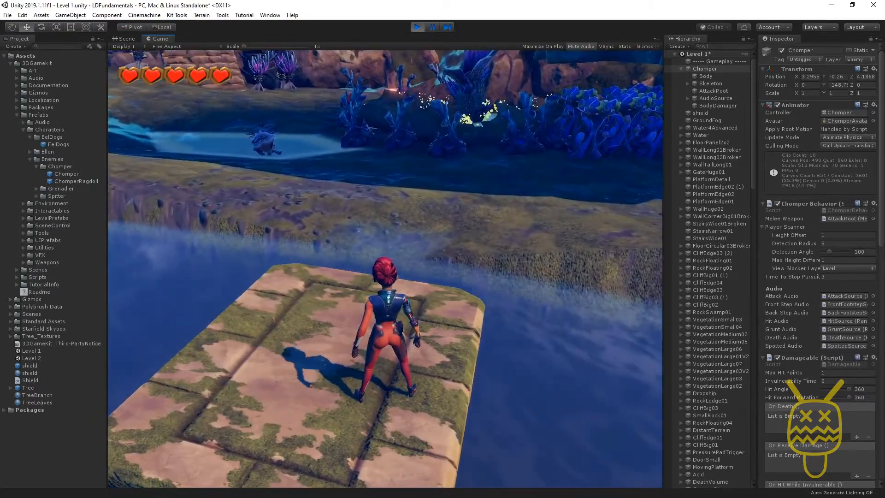
pyautogui.press('w')
pyautogui.press('space')
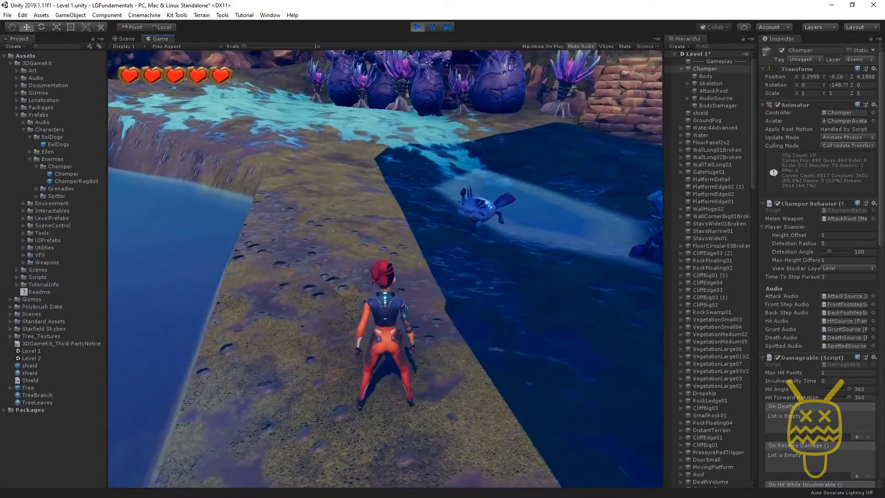
pyautogui.press('w')
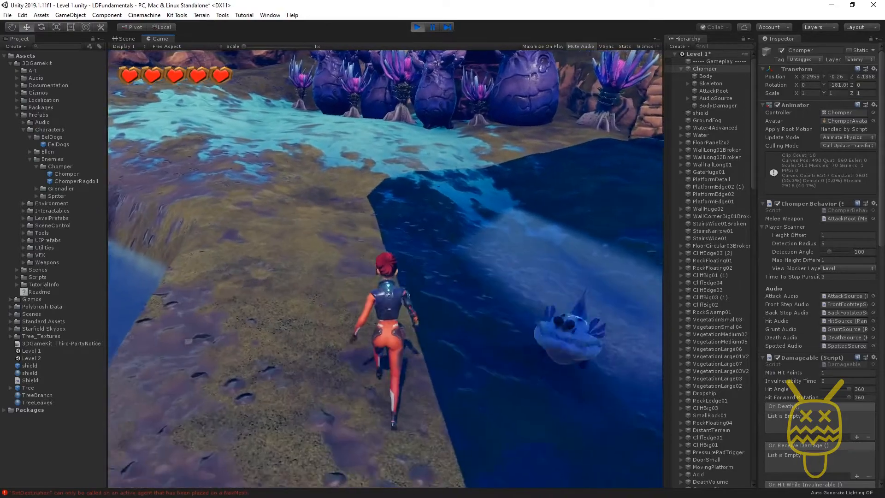
pyautogui.press('w')
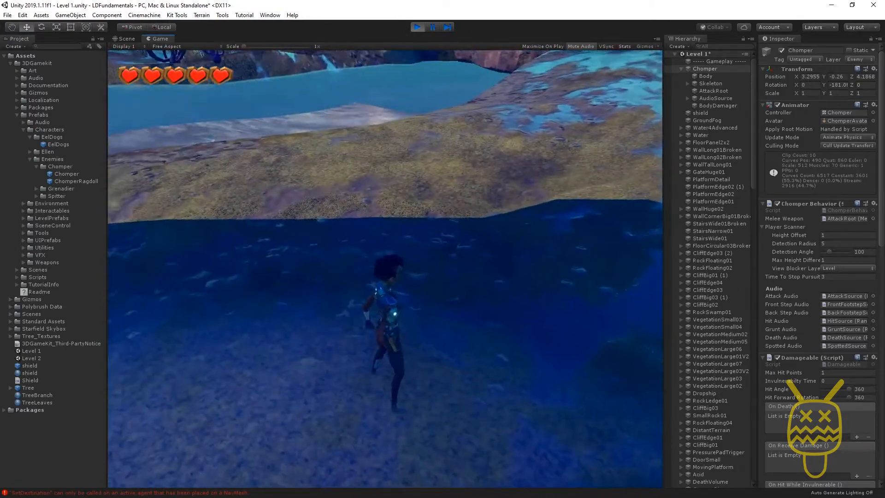
pyautogui.press('w')
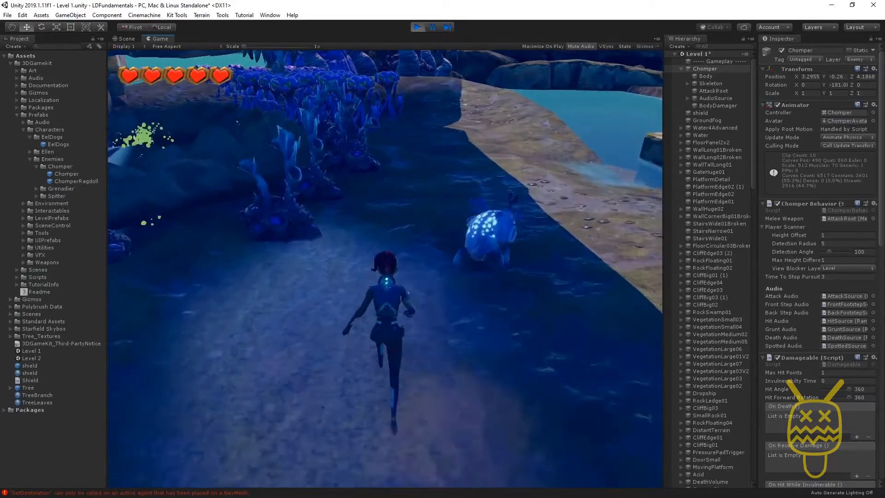
pyautogui.press('w')
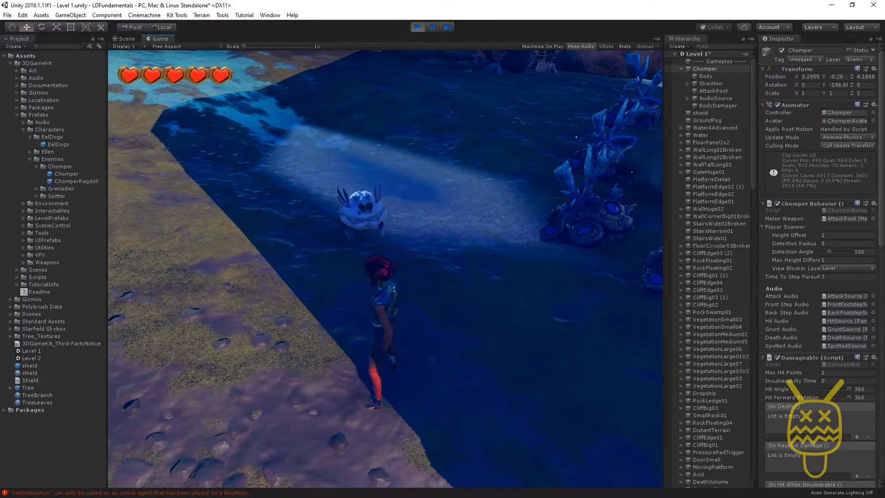
pyautogui.hotkey('ctrl', 'p')
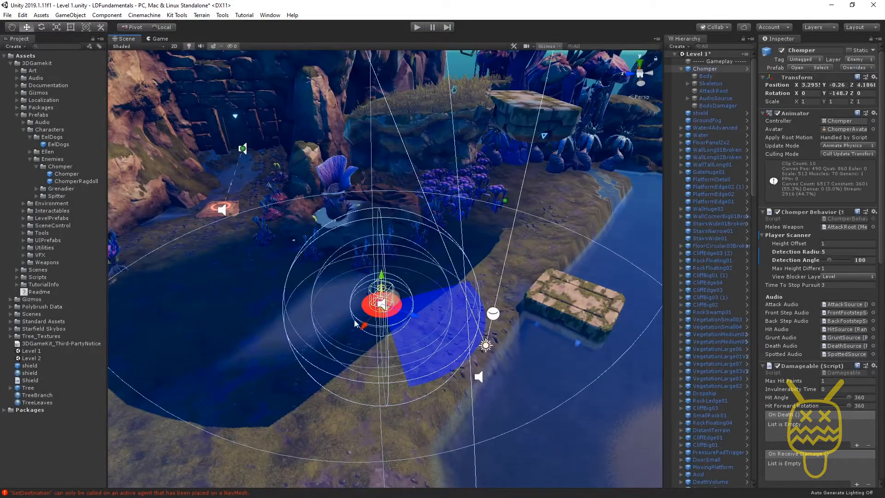
# Move the Chomper to the area beside the dropship near the player's start, at about X -0.23 and Z -25.44.
pyautogui.moveTo(490, 325); pyautogui.dragTo(439, 300, button='middle')
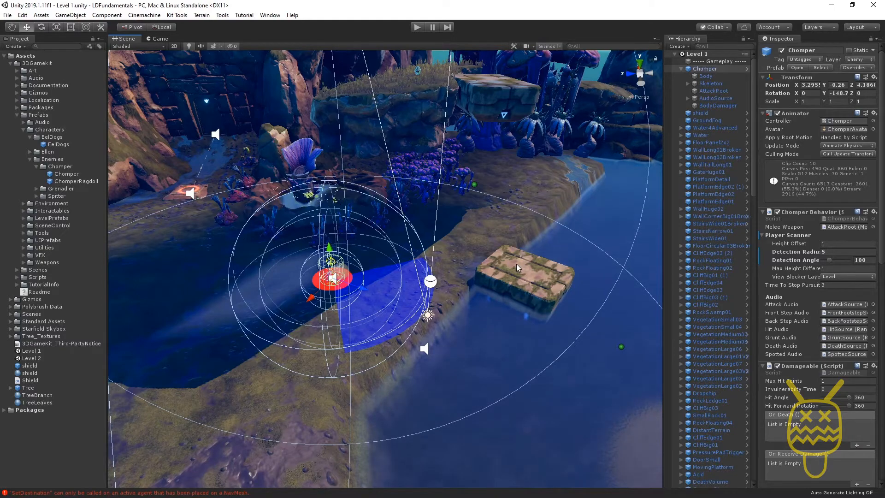
pyautogui.moveTo(258, 251); pyautogui.dragTo(376, 199, button='middle')
pyautogui.scroll(5, 415, 199)
pyautogui.keyDown('alt'); pyautogui.moveTo(415, 199); pyautogui.dragTo(568, 89); pyautogui.keyUp('alt')
pyautogui.press('f')
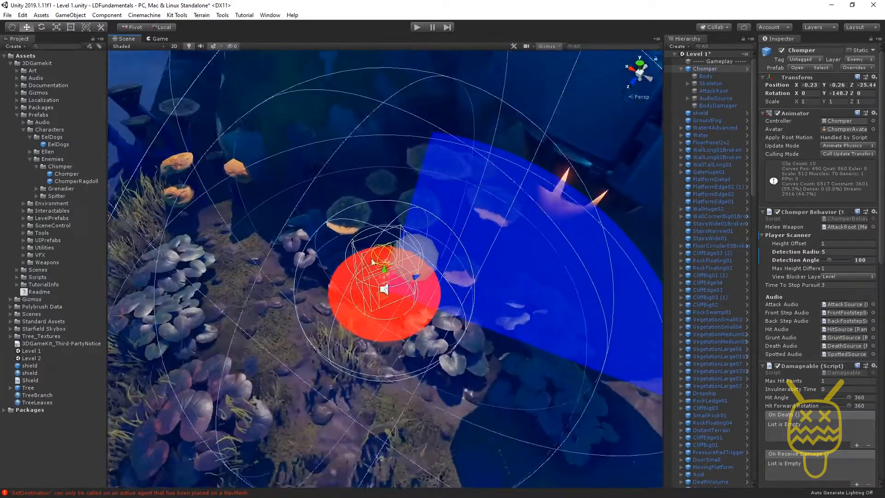
pyautogui.keyDown('alt'); pyautogui.moveTo(372, 262); pyautogui.dragTo(460, 276); pyautogui.keyUp('alt')
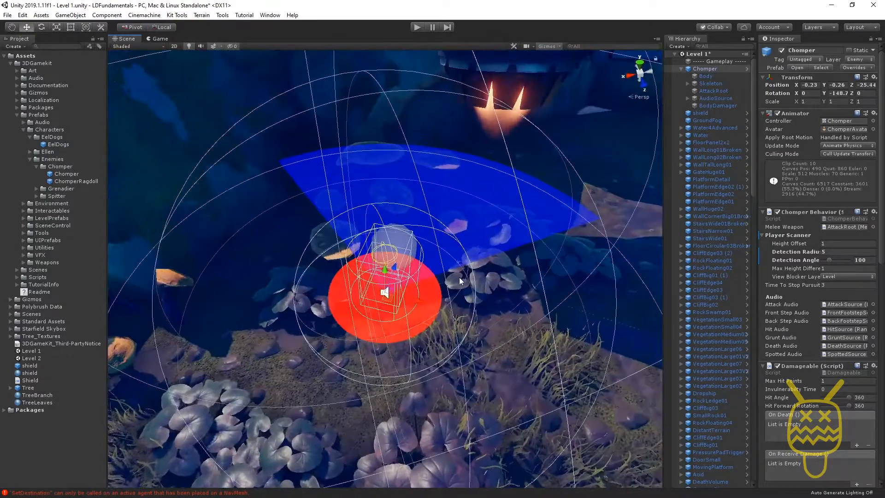
# Rotate the Chomper about its vertical axis to about -28.75 degrees so its detection zone covers the grassy ground.
pyautogui.press('e')
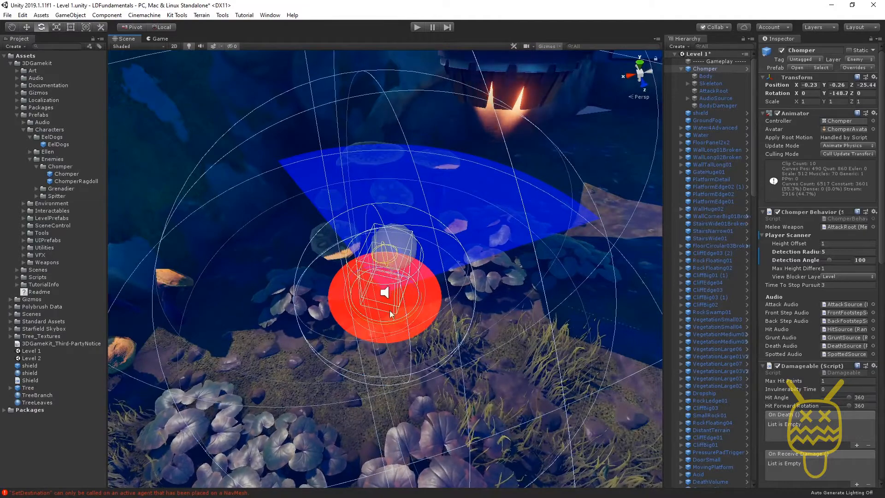
pyautogui.keyDown('alt'); pyautogui.moveTo(365, 303); pyautogui.dragTo(397, 297); pyautogui.keyUp('alt')
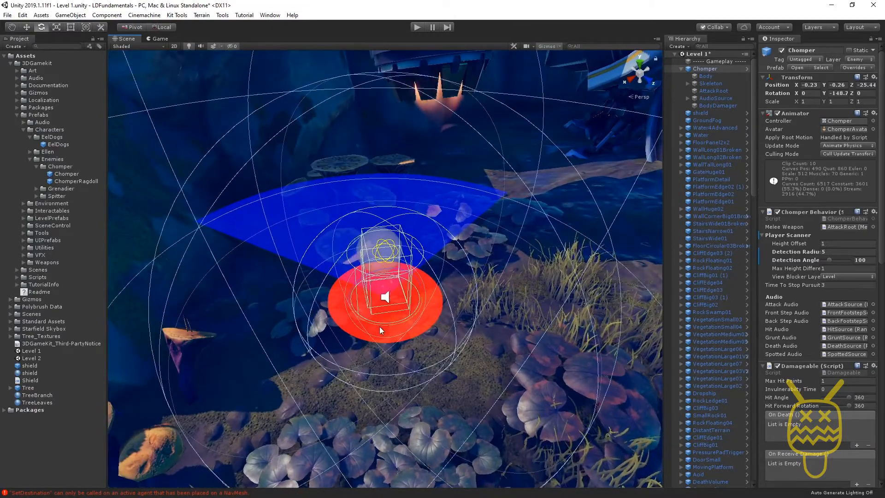
pyautogui.moveTo(373, 326); pyautogui.dragTo(188, 286)
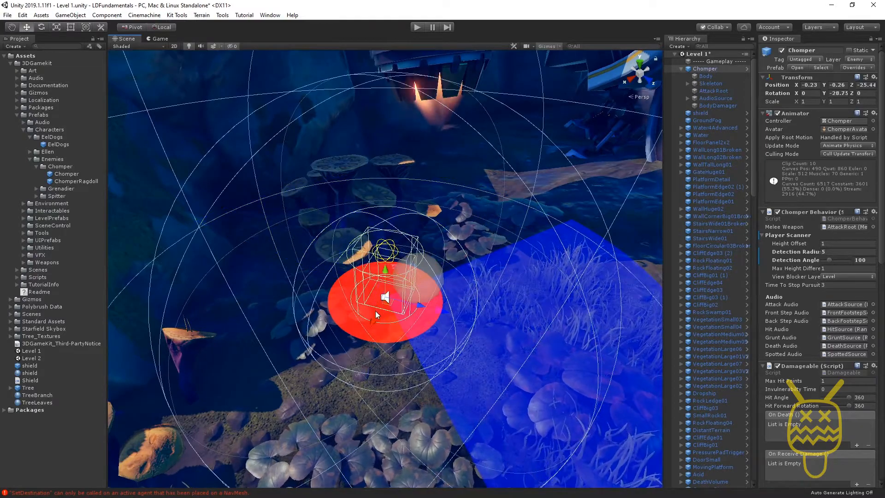
# Reposition the Chomper on the grassy ground near the player, at about X -0.354, Y 0.941, Z -23.11.
pyautogui.moveTo(389, 308); pyautogui.dragTo(306, 252)
pyautogui.scroll(-5, 513, 386)
pyautogui.moveTo(254, 234); pyautogui.dragTo(257, 272)
pyautogui.scroll(3, 250, 179)
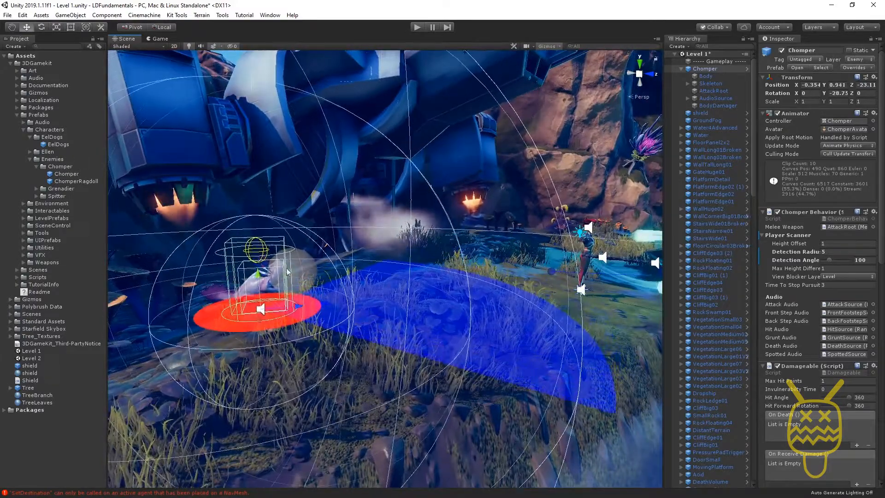
# Examine the Chomper's detection zone relative to the player and view its Nav Mesh Agent settings.
pyautogui.keyDown('alt'); pyautogui.moveTo(333, 280); pyautogui.dragTo(349, 308); pyautogui.keyUp('alt')
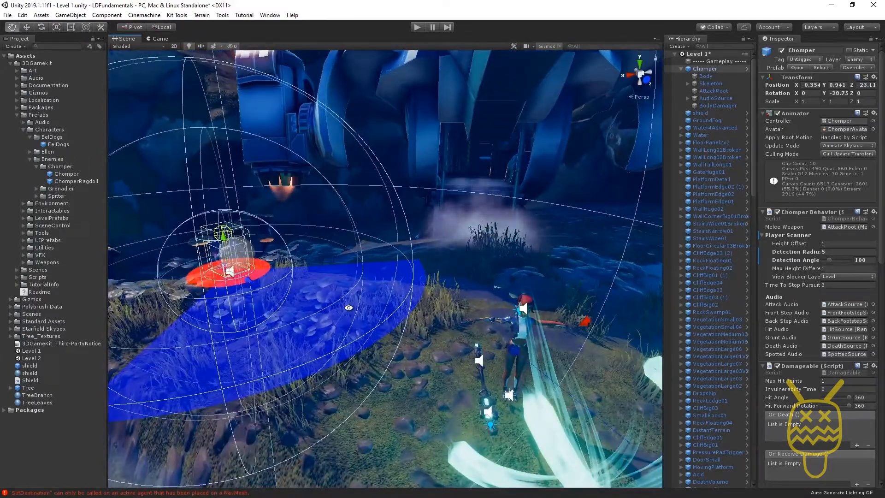
pyautogui.keyDown('alt'); pyautogui.moveTo(383, 382); pyautogui.dragTo(360, 369, button='right'); pyautogui.keyUp('alt')
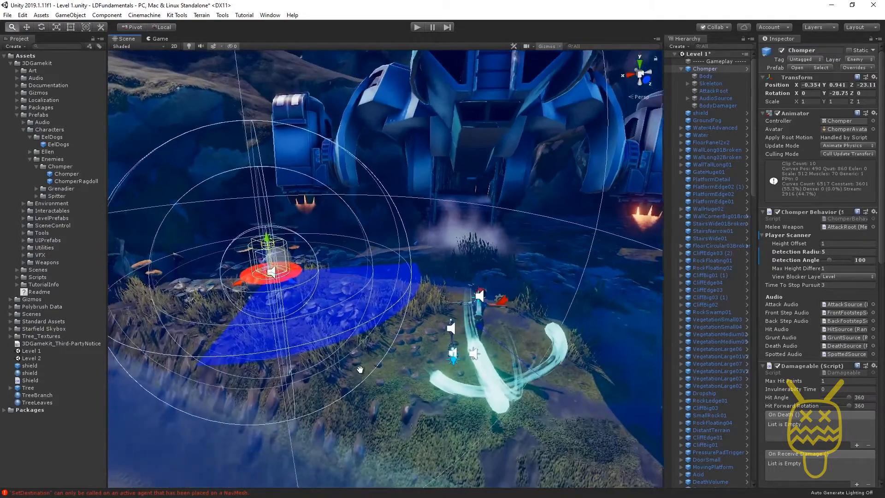
pyautogui.moveTo(360, 370); pyautogui.dragTo(383, 333, button='middle')
pyautogui.keyDown('alt'); pyautogui.moveTo(382, 333); pyautogui.dragTo(382, 362); pyautogui.keyUp('alt')
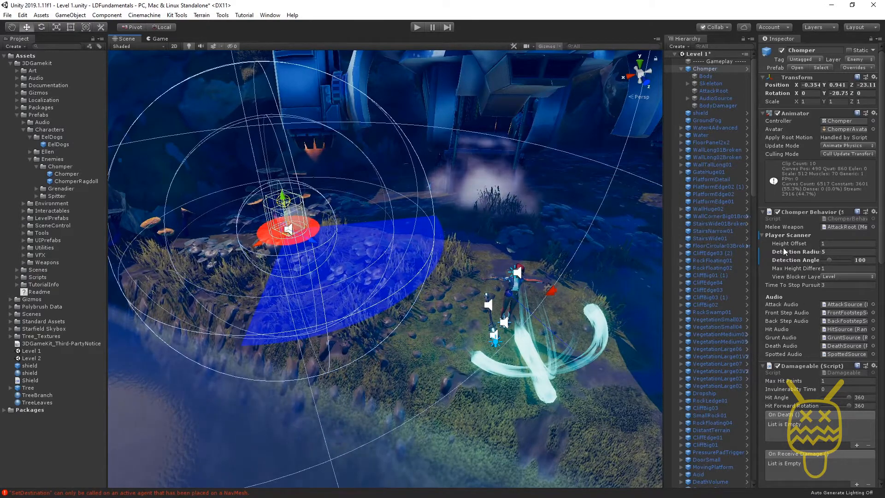
pyautogui.scroll(-12, 788, 253)
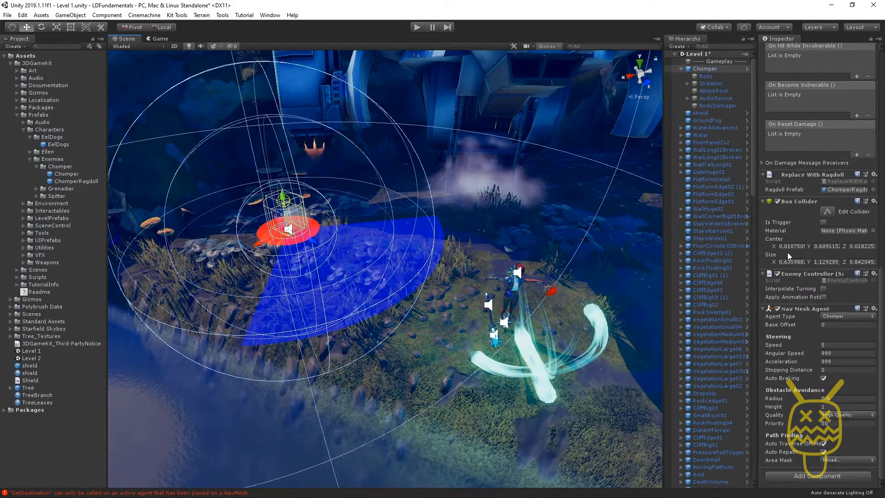